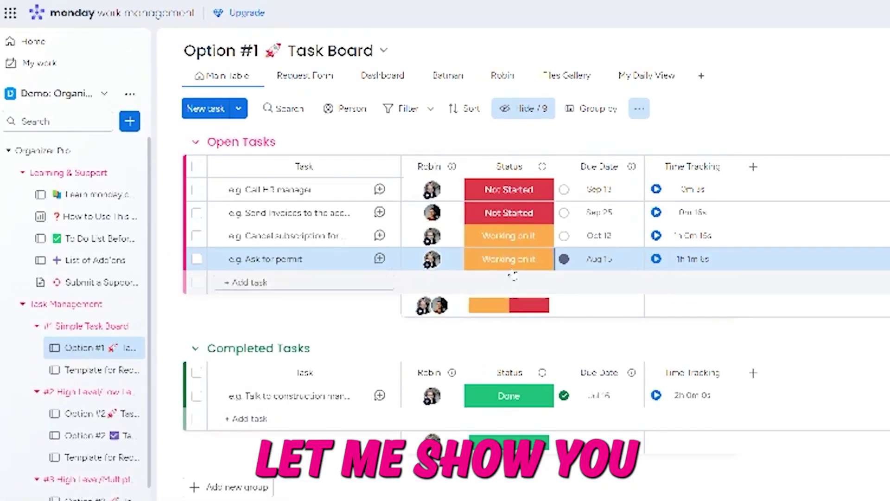
- Change the Ask for permit task's Status to Done
click(510, 262)
click(529, 304)
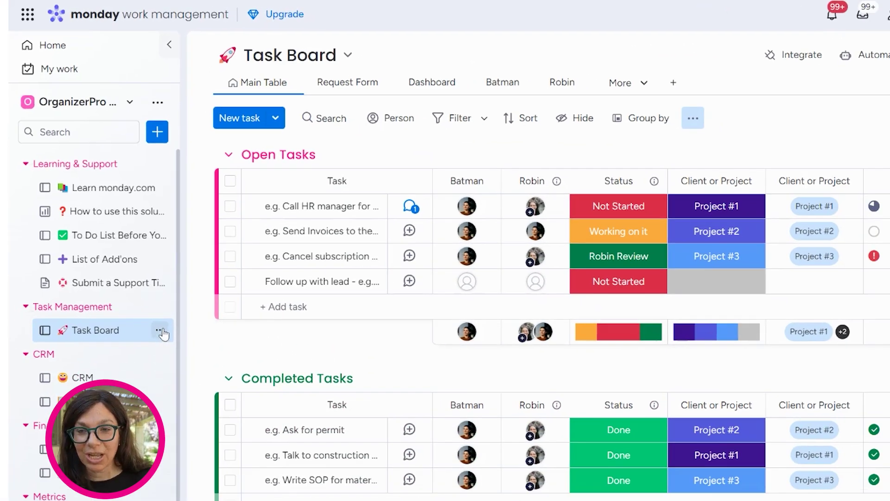
- Duplicate Task Board, structure only, under the name 'Completed Task Board'
click(165, 364)
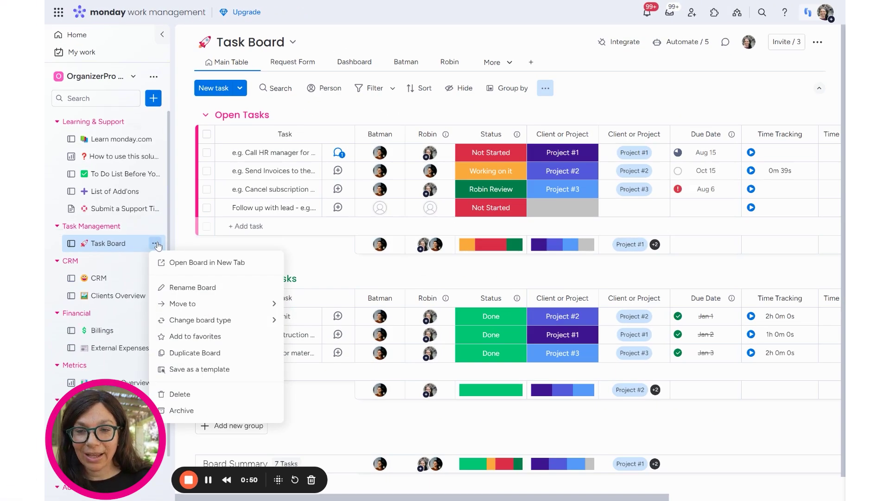
click(208, 355)
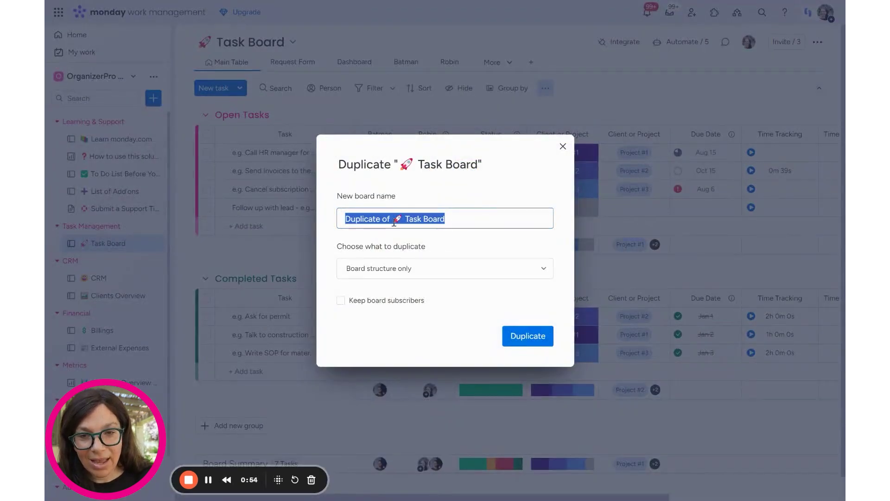
drag(393, 219, 339, 219)
key(BackSpace)
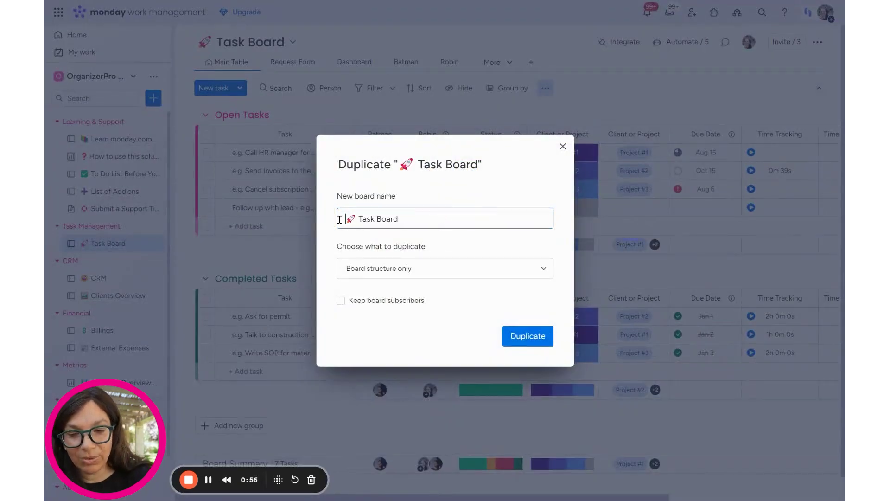
text(Completd)
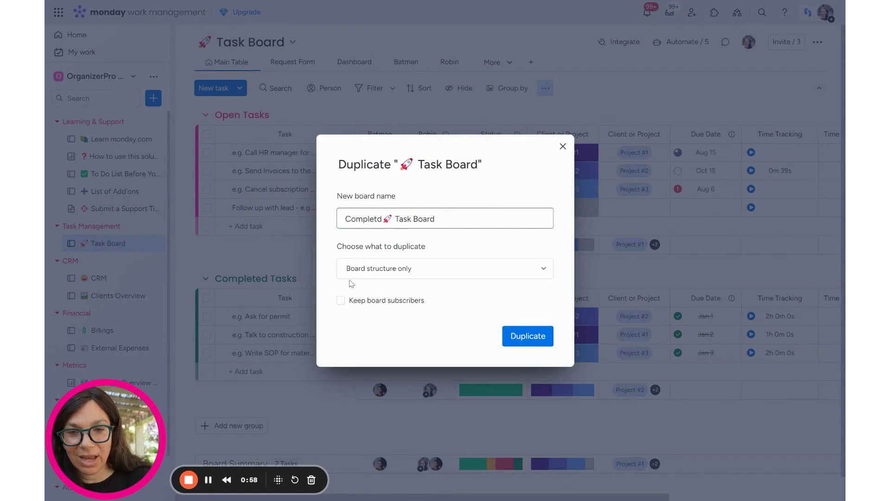
key(BackSpace)
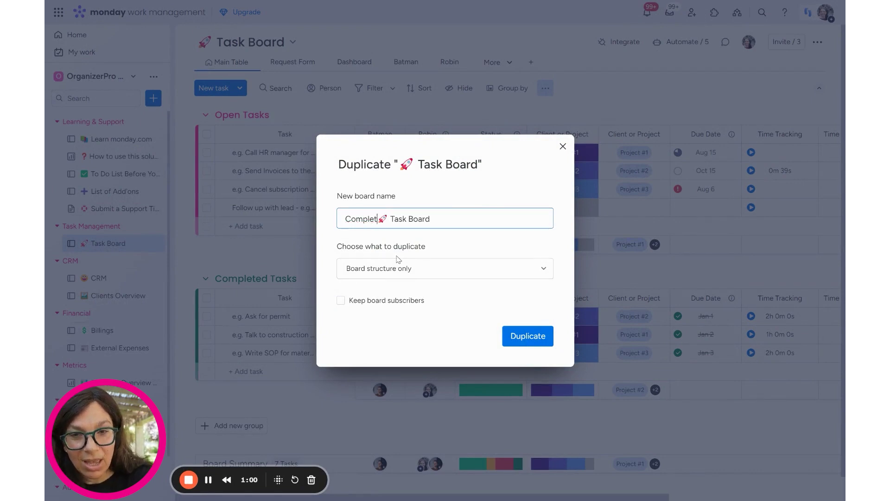
text(ed)
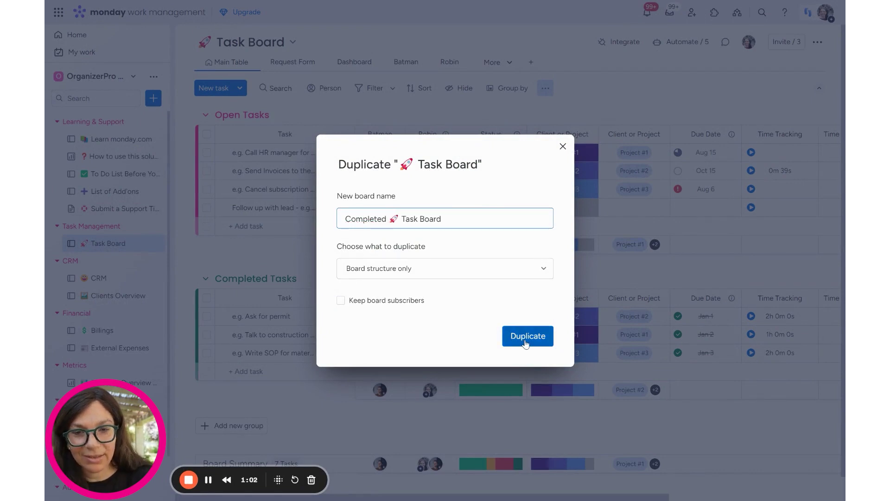
click(525, 343)
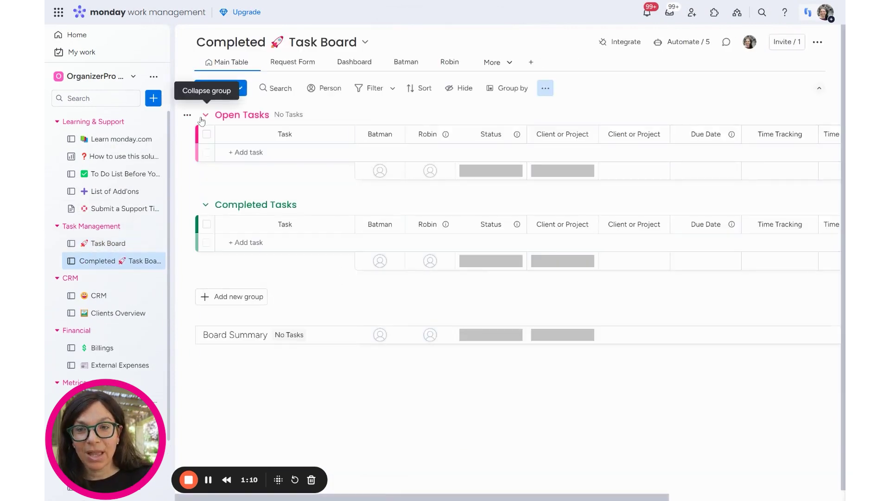
- Delete the empty Open Tasks group from Completed 🚀 Task Board, then reopen Task Board
click(187, 114)
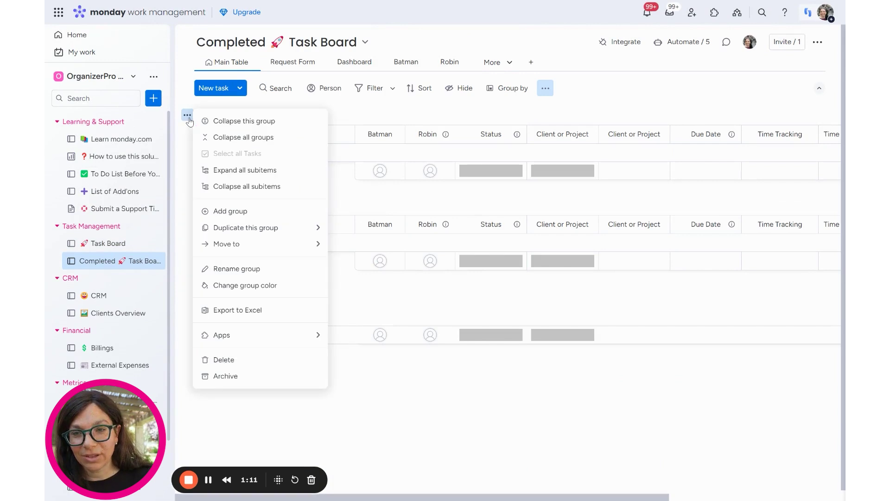
click(234, 364)
click(547, 271)
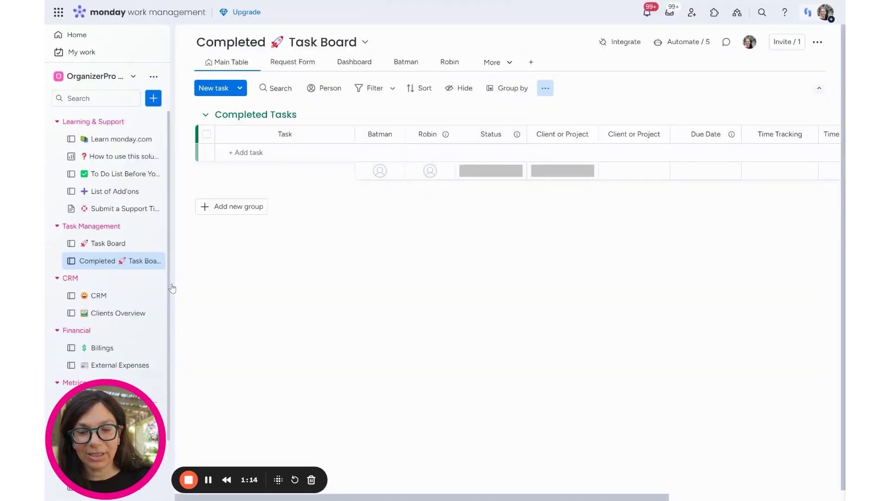
click(119, 249)
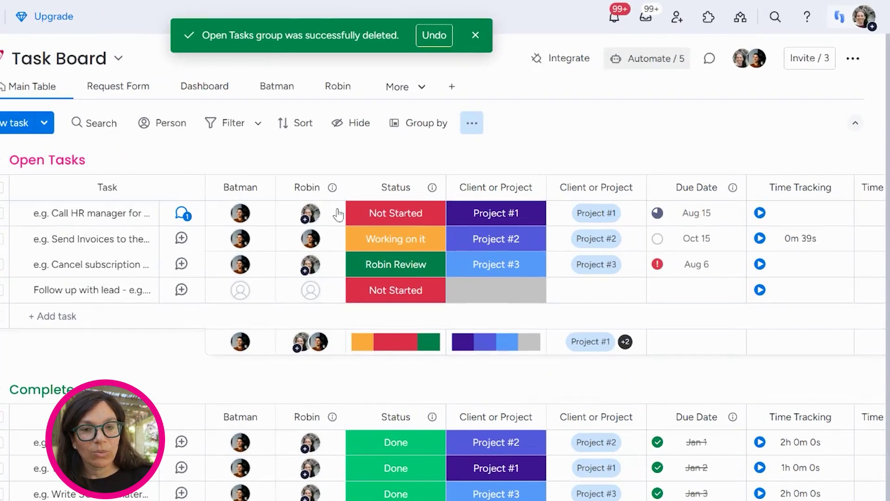
- Add a custom Task Board automation triggered when the Status column changes to Done
click(670, 44)
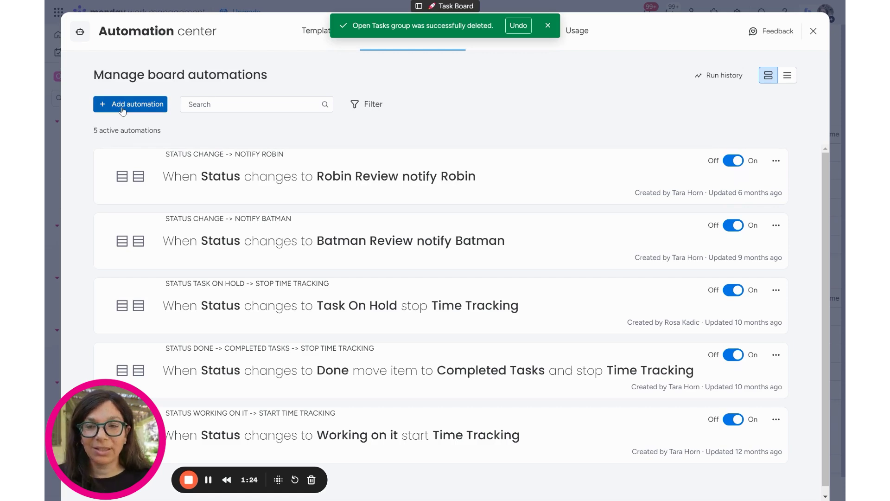
click(123, 104)
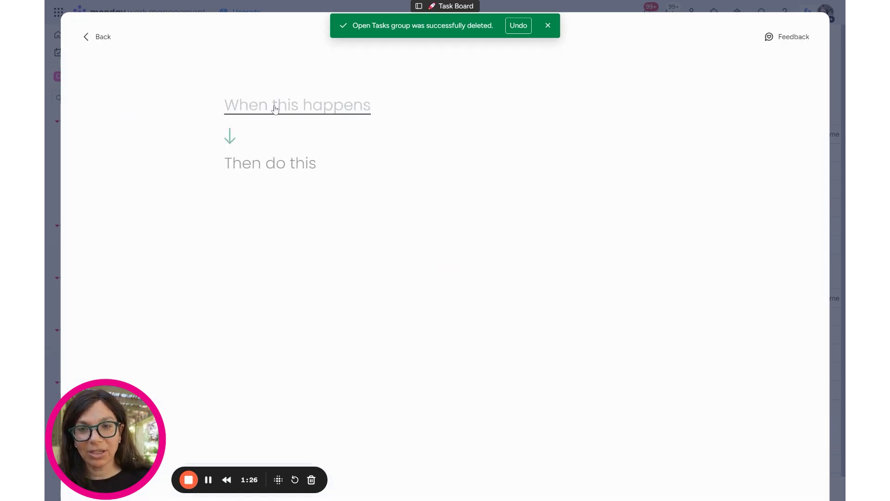
click(273, 111)
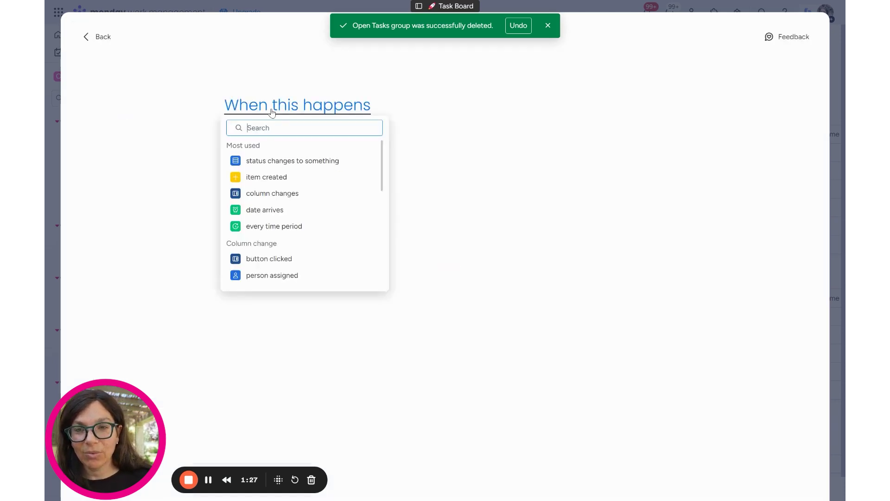
click(269, 159)
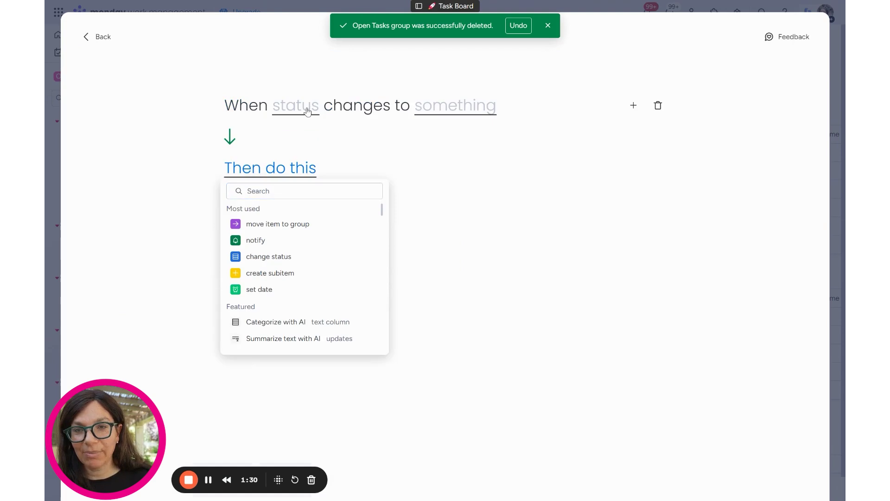
click(313, 115)
click(299, 139)
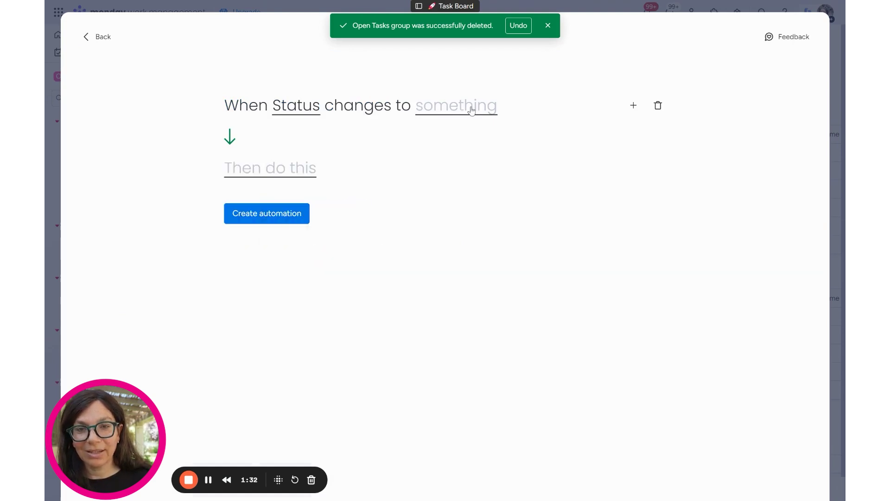
click(472, 110)
scroll(463, 173, down, 3)
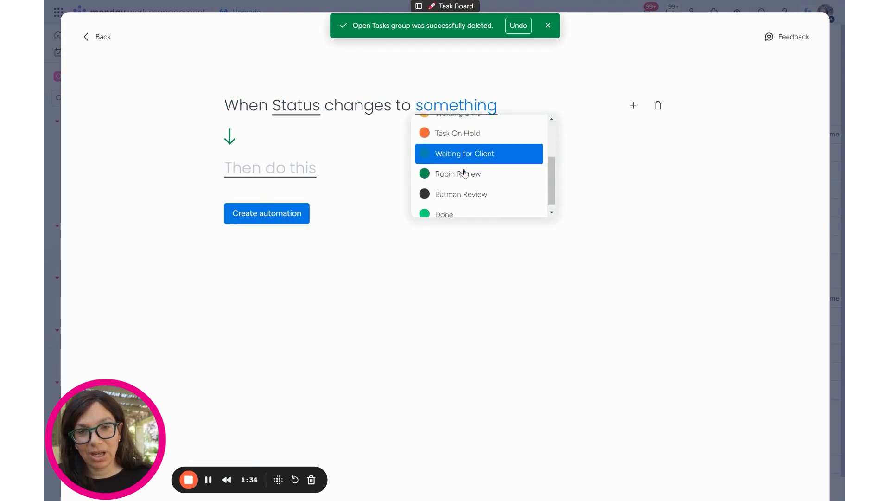
click(463, 210)
- Set the automation's action to move the item to Completed 🚀 Task Board
click(283, 169)
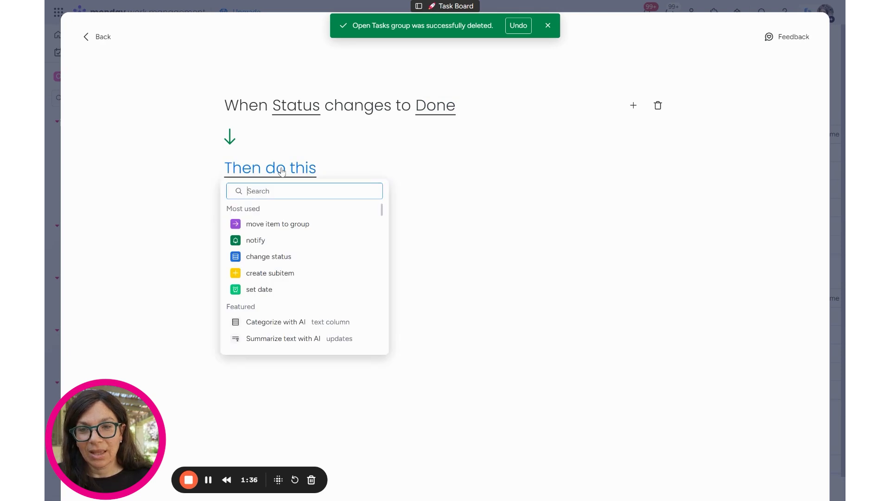
text(move)
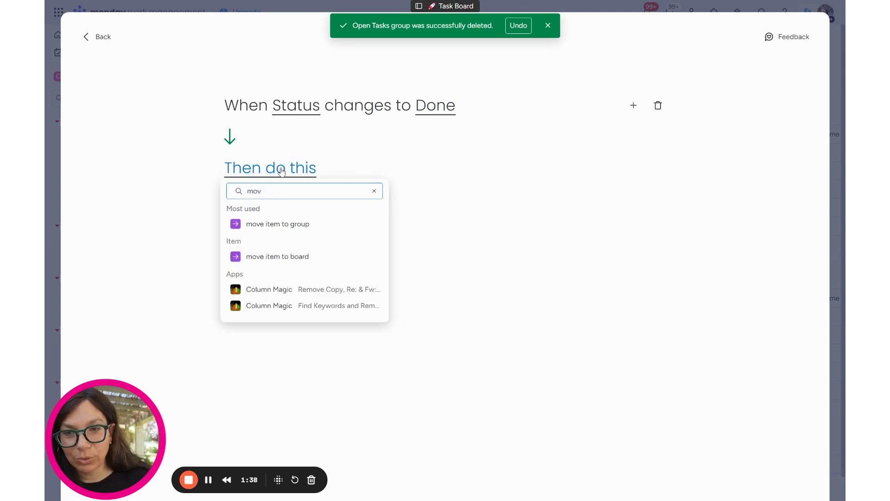
click(298, 258)
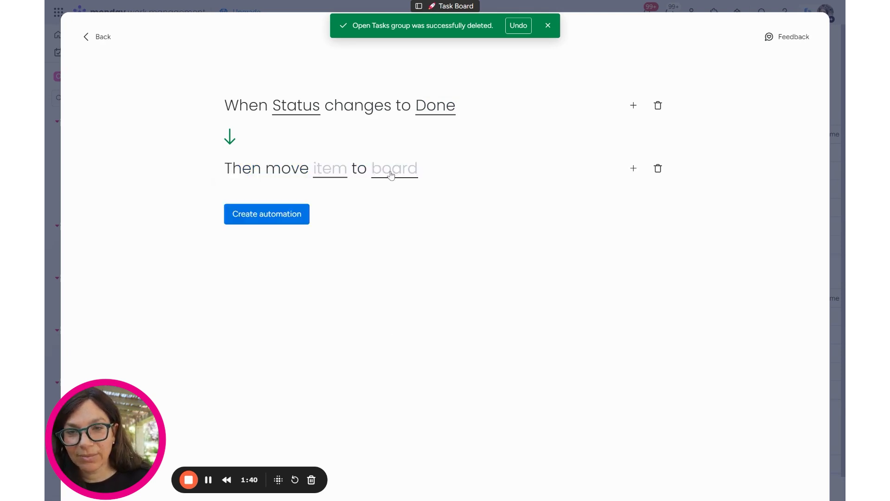
click(391, 175)
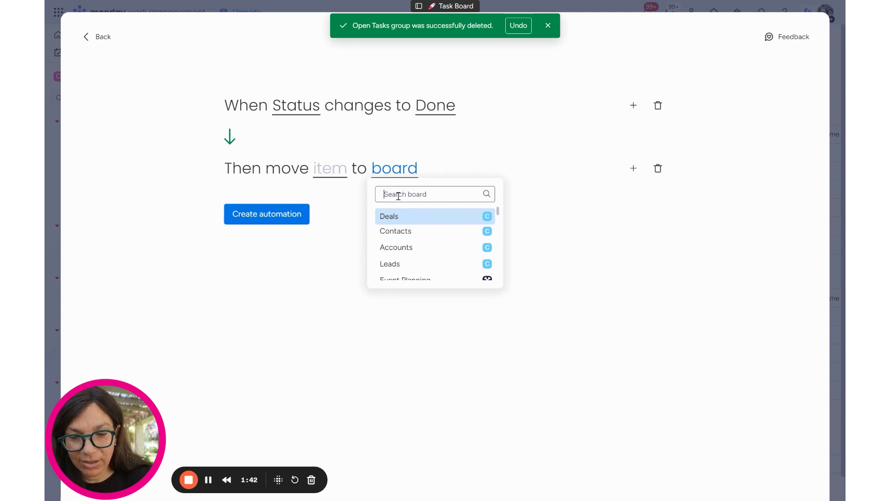
text(complete)
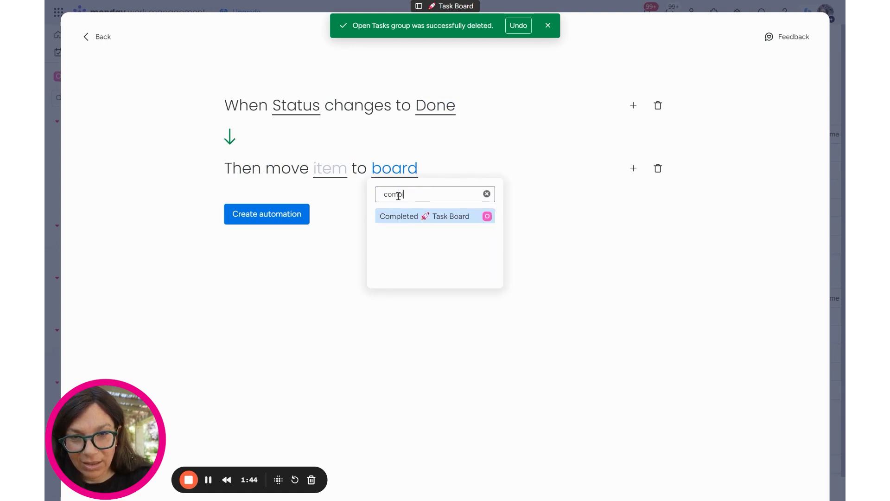
click(401, 217)
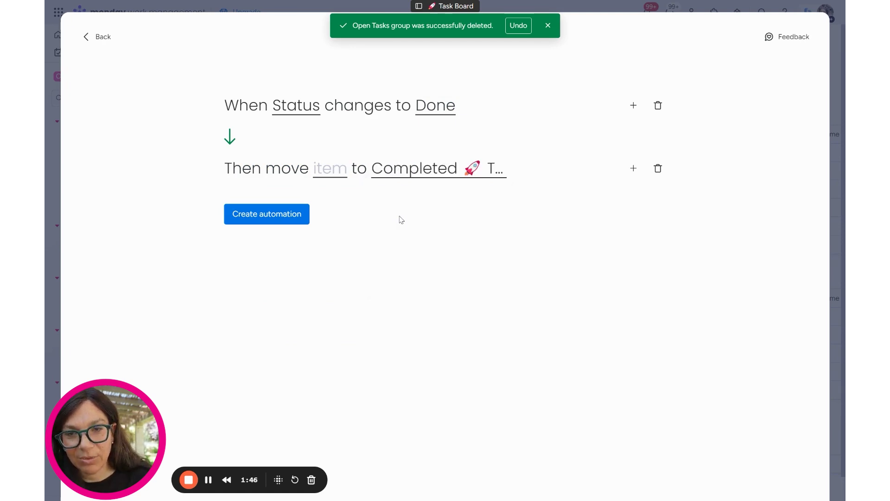
- Accept the item column mapping, create the automation, and close the Automation Center
click(335, 170)
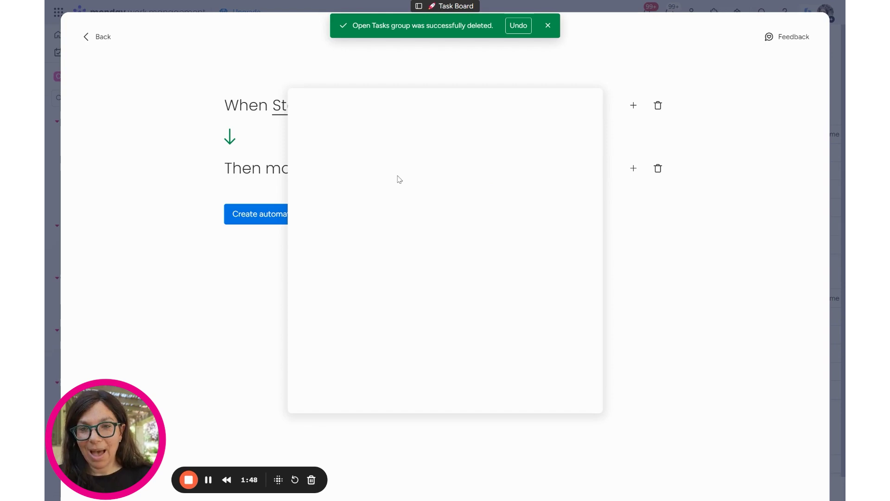
scroll(443, 241, down, 3)
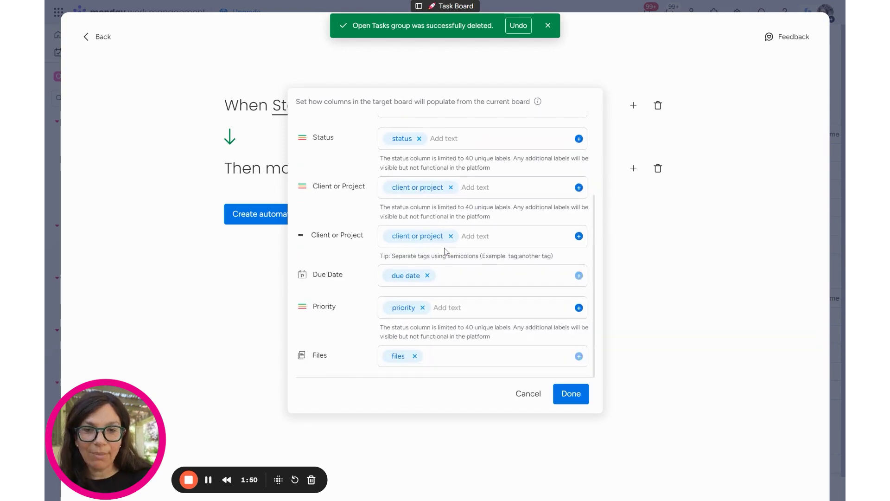
scroll(449, 260, up, 3)
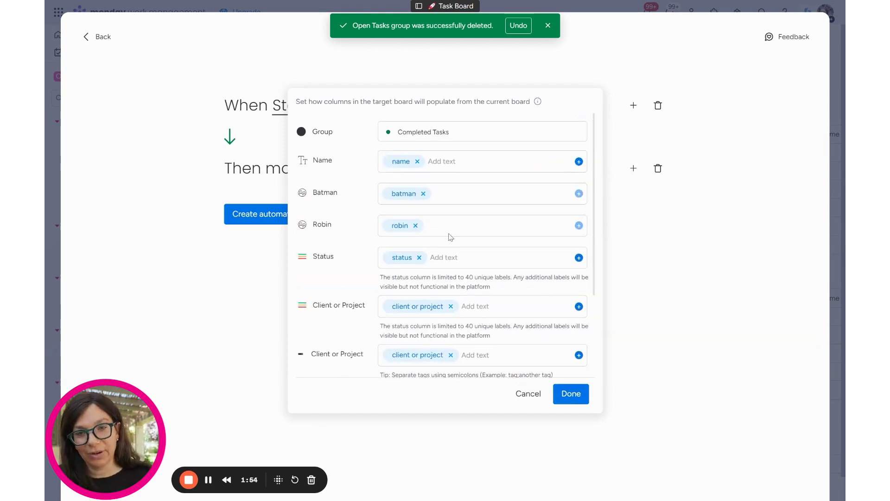
scroll(428, 186, down, 3)
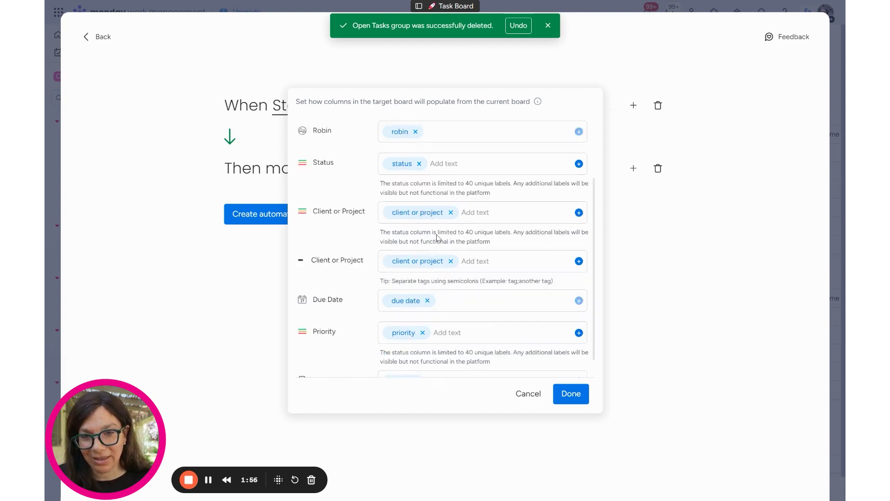
click(565, 395)
click(294, 221)
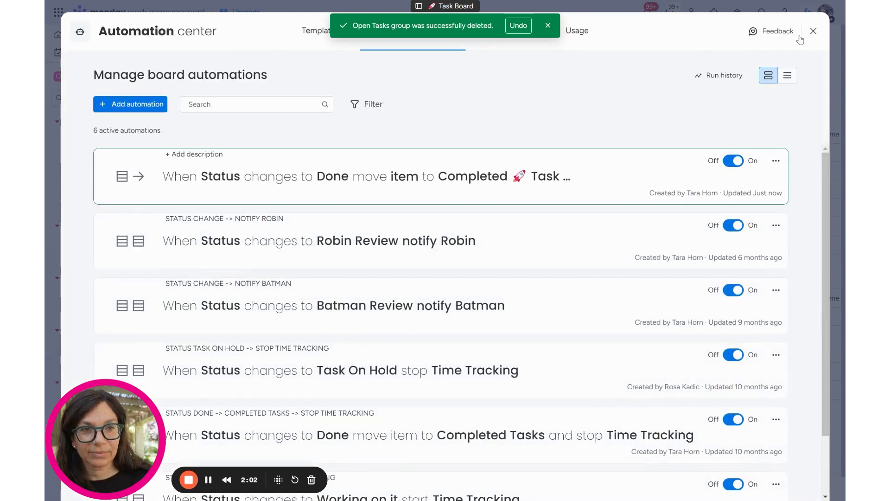
click(811, 35)
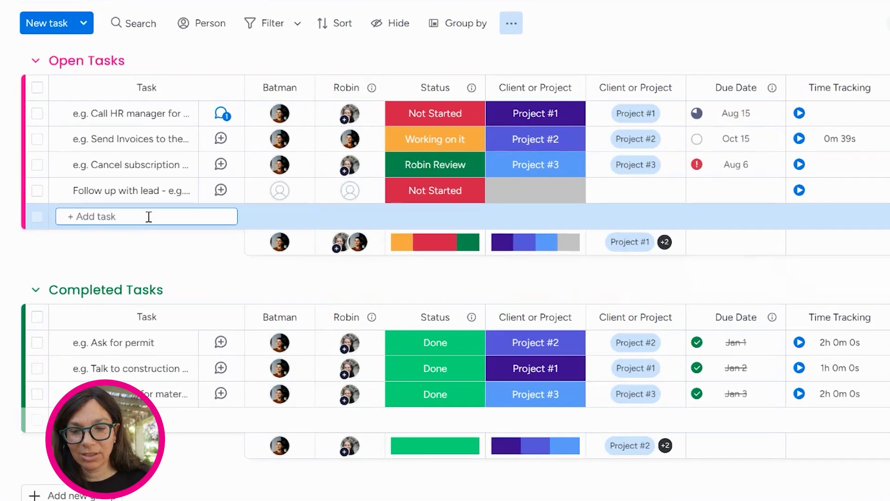
- Add a 'test 1' task to Open Tasks and assign it a person
click(148, 217)
text(test 1)
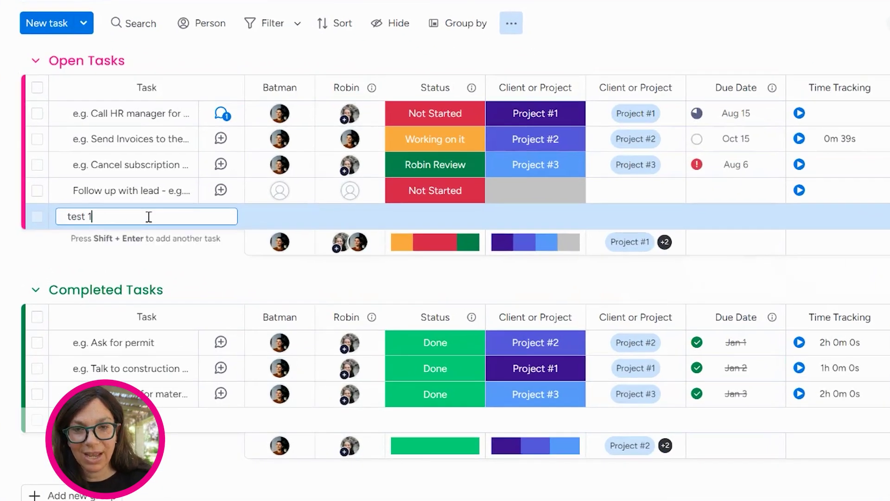
key(Return)
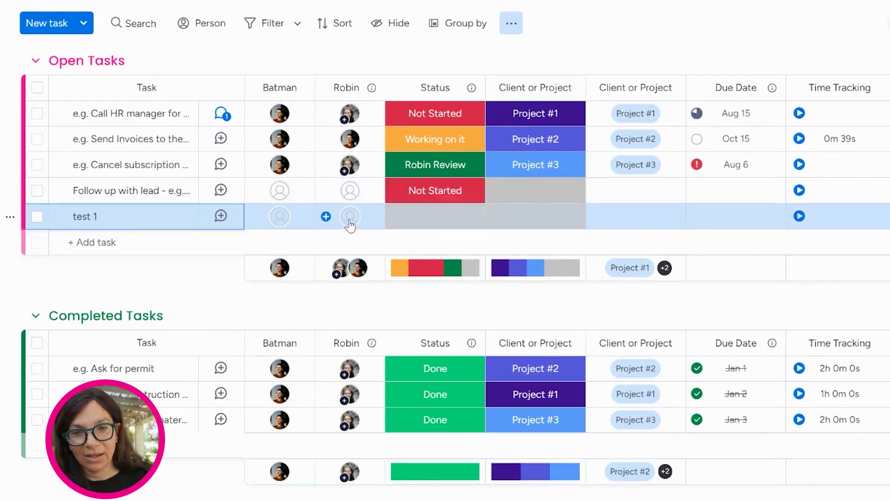
click(350, 226)
click(312, 310)
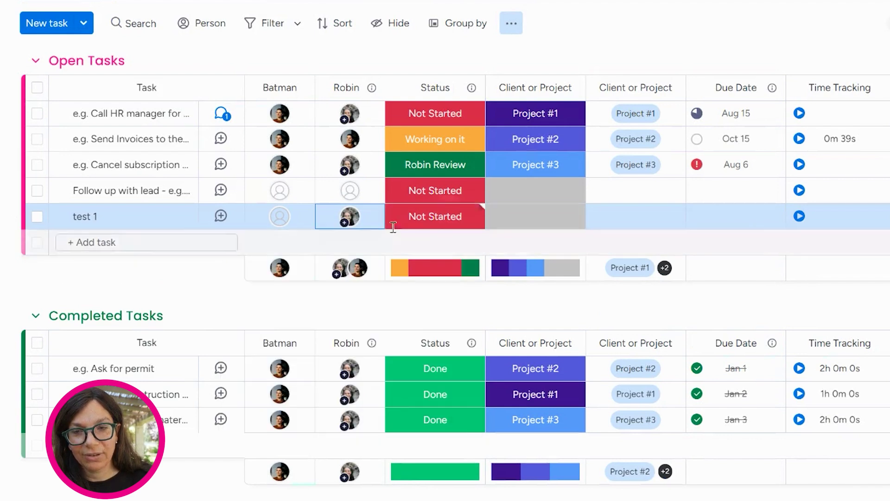
- Set test 1's Client or Project to Client #1 and its Status to Done
click(436, 226)
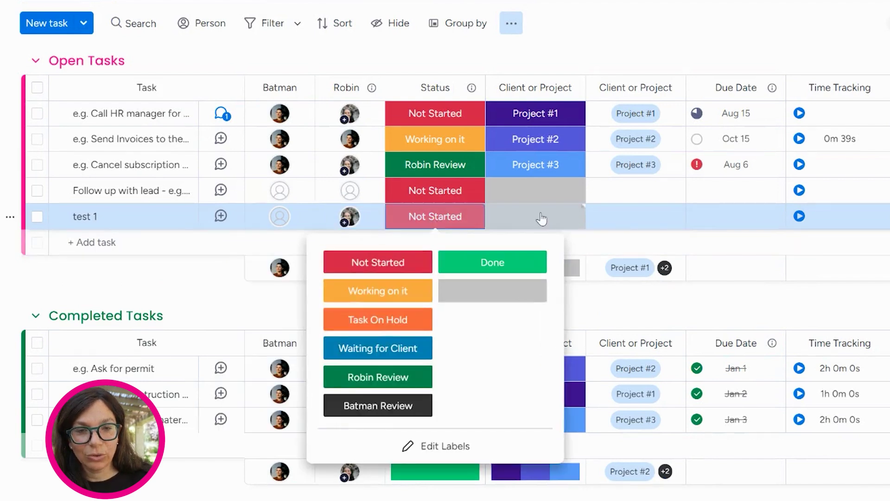
click(542, 219)
click(541, 219)
click(538, 222)
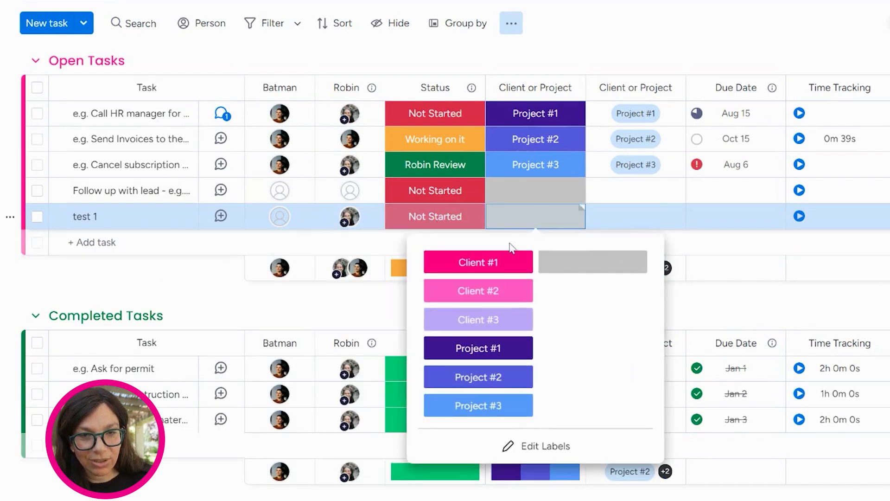
click(491, 262)
click(459, 221)
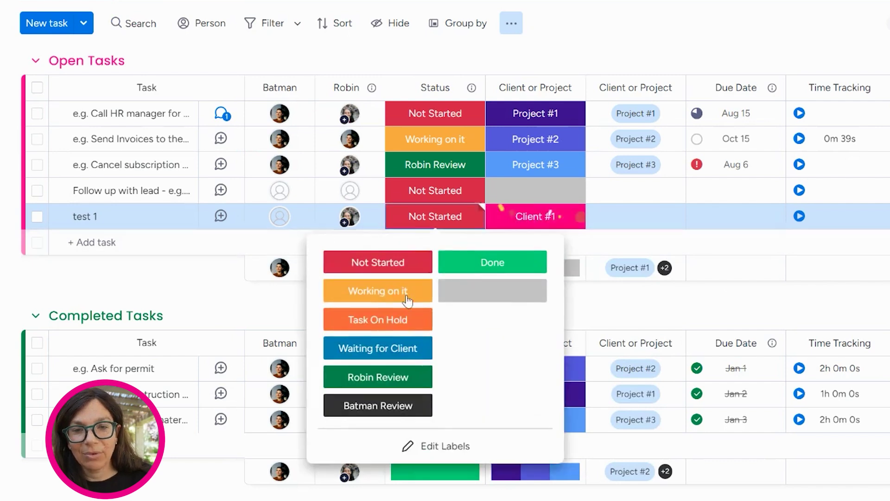
click(489, 262)
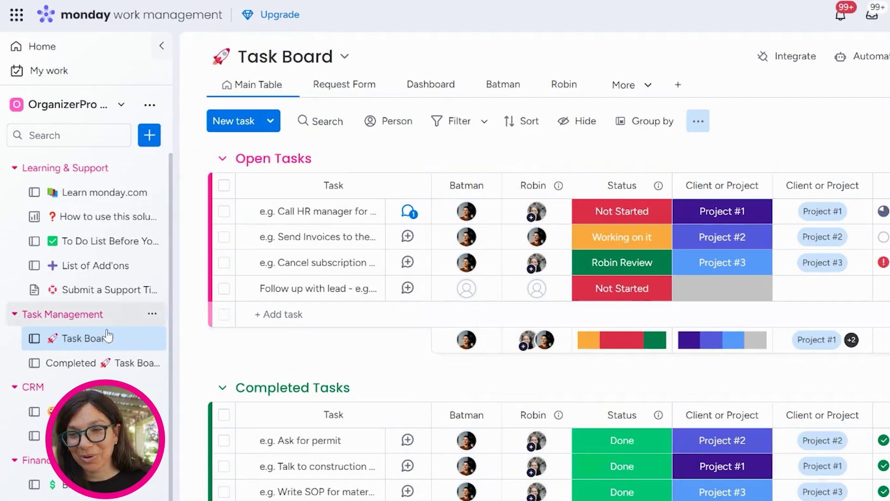
click(76, 366)
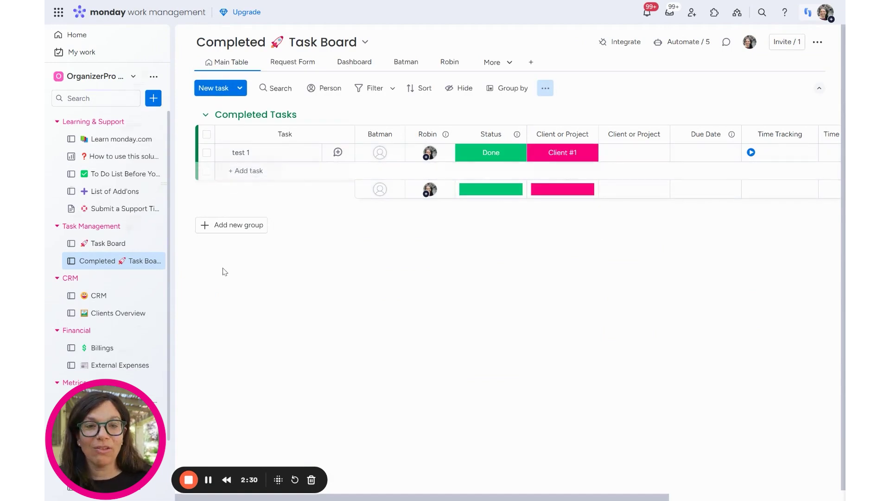
click(133, 243)
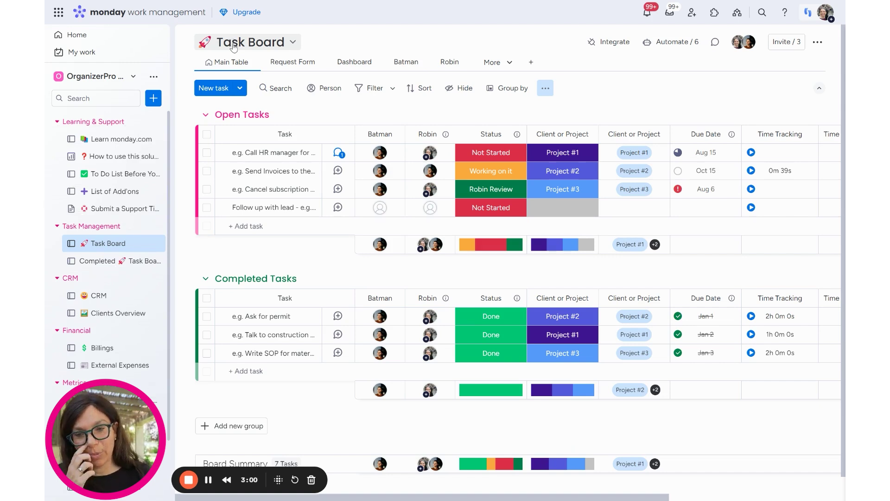
scroll(304, 281, down, 1)
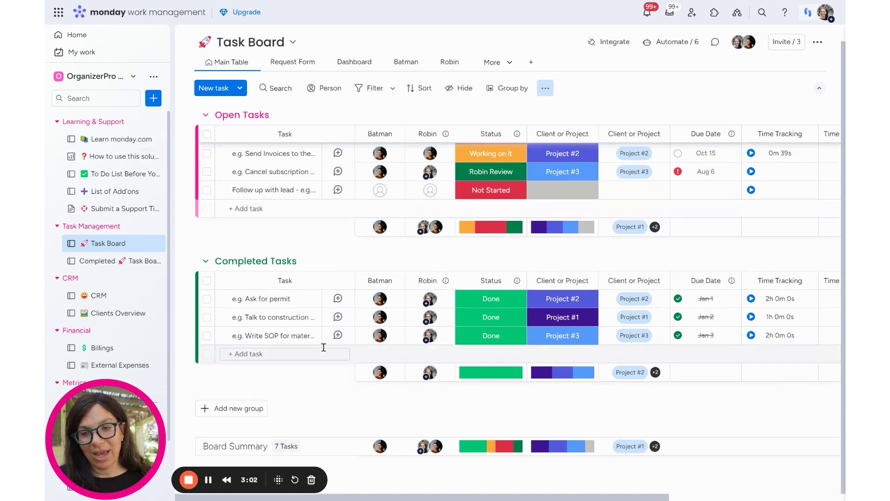
scroll(320, 283, up, 1)
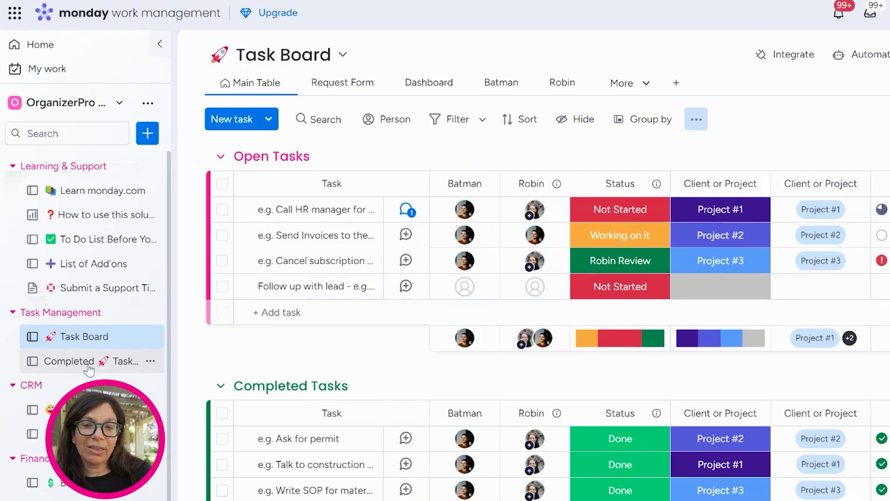
- Open Completed 🚀 Task Board from the sidebar to see test 1 under Completed Tasks
click(111, 261)
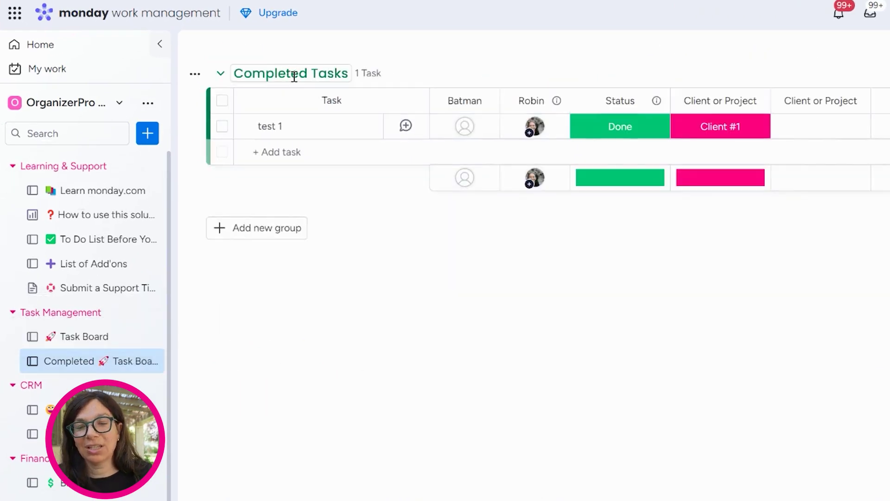